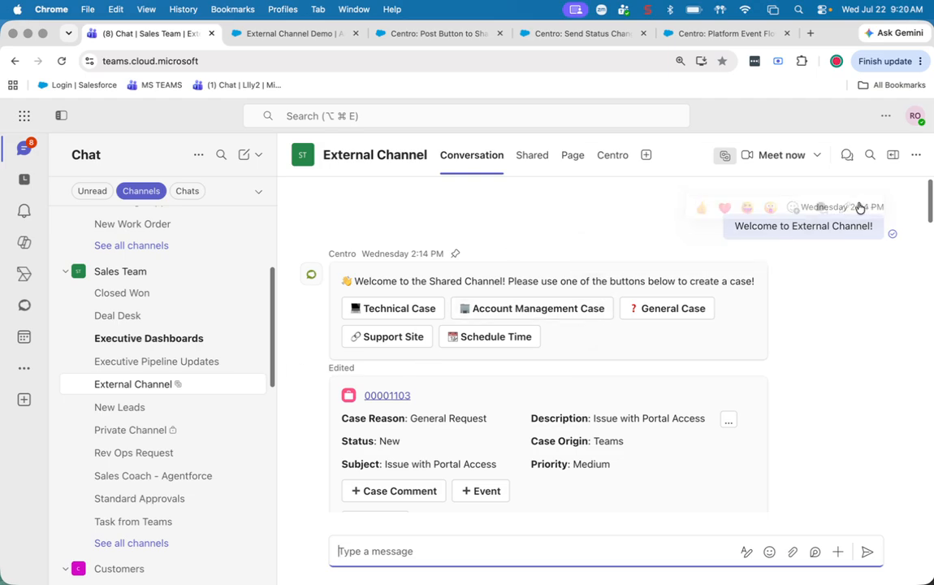
- Open the management page of the External Channel and view the apps added to it
click(917, 155)
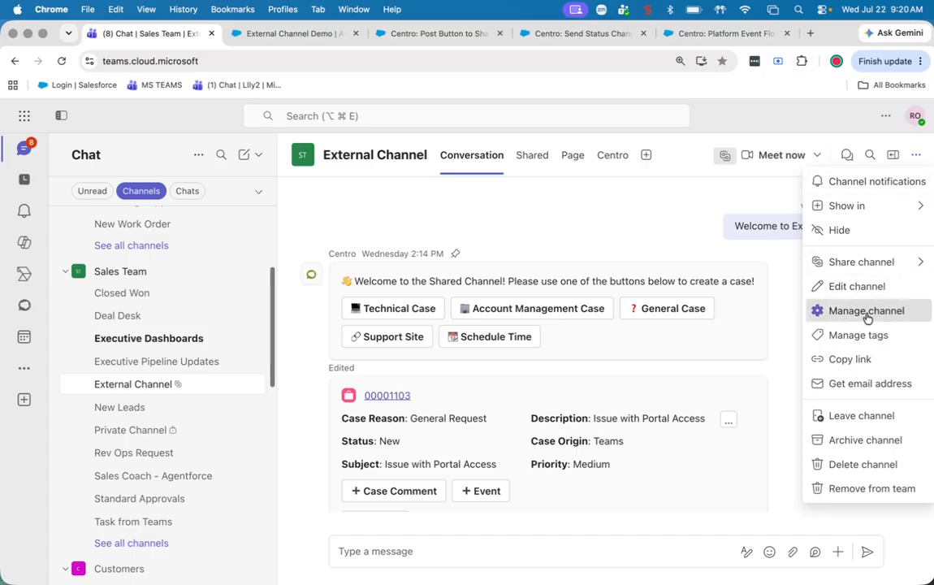
click(811, 309)
click(662, 154)
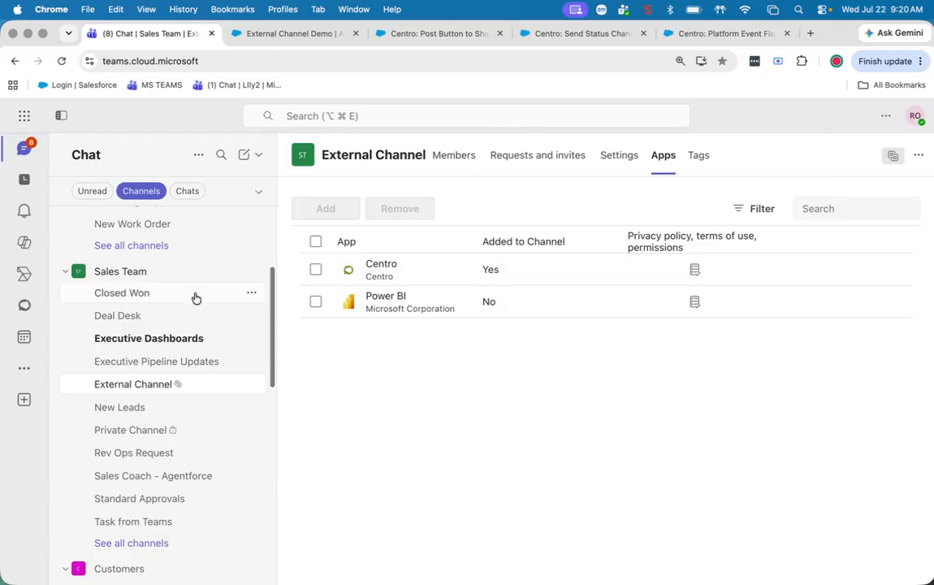
- Open the Centro Forms list from the organization admin settings on the Centro app's home page
click(24, 305)
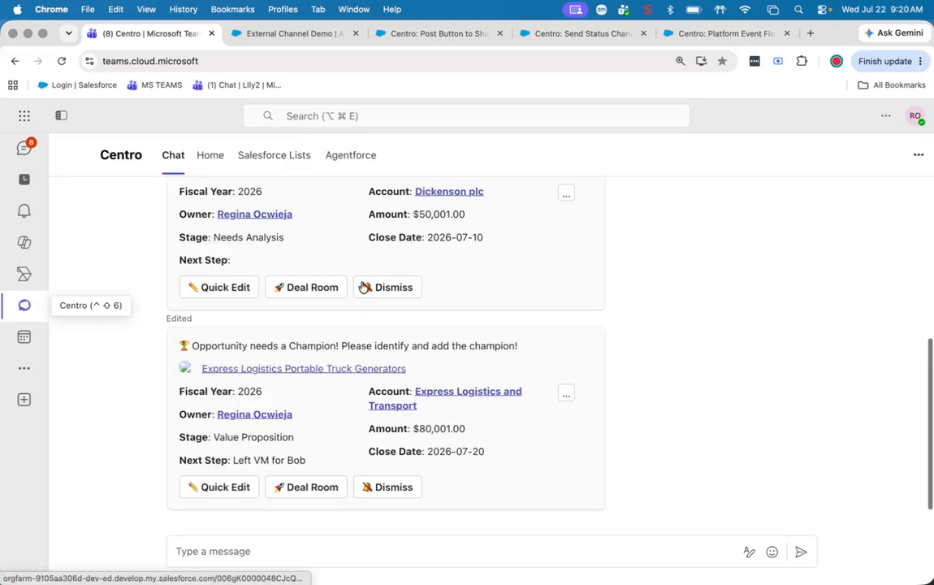
click(211, 157)
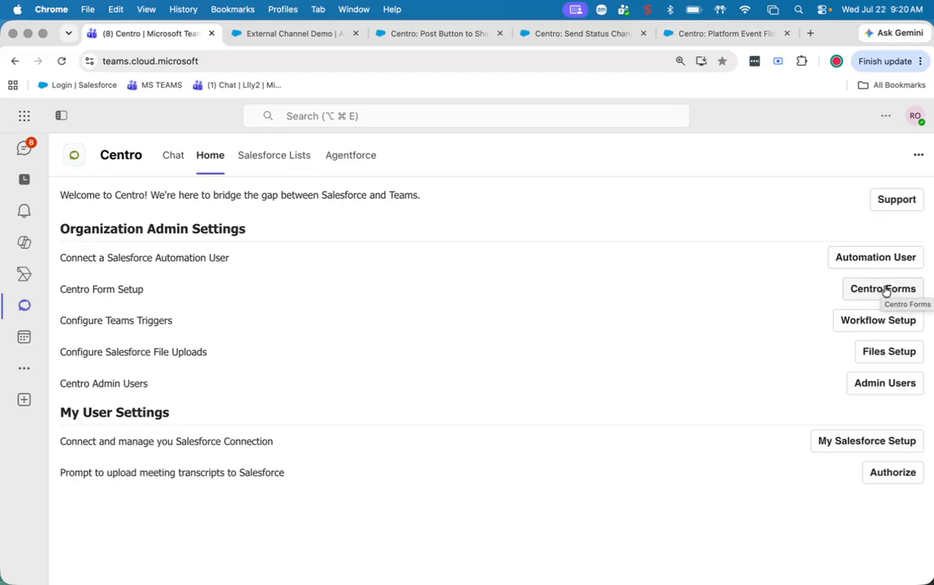
click(885, 291)
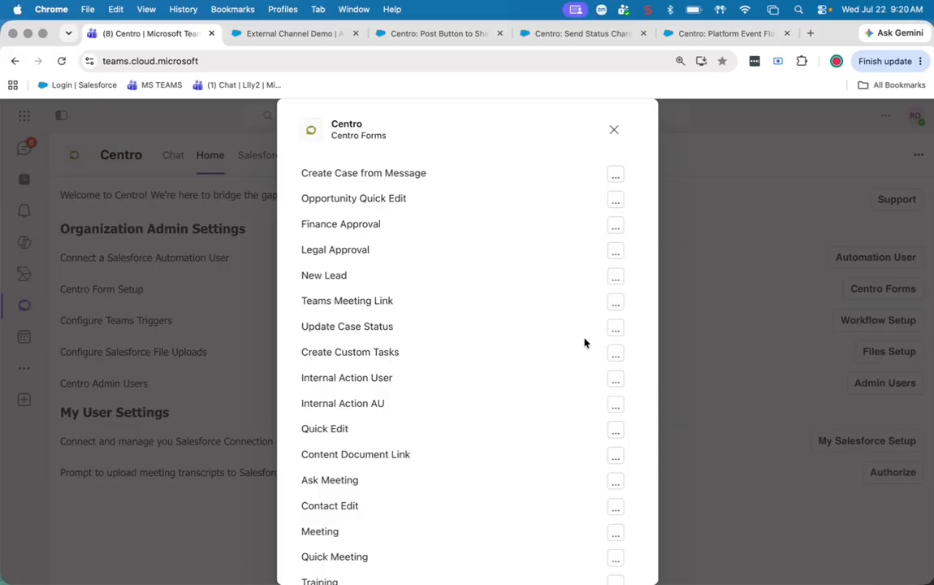
- Open the Create Case General form for editing
scroll(455, 322, down, 10)
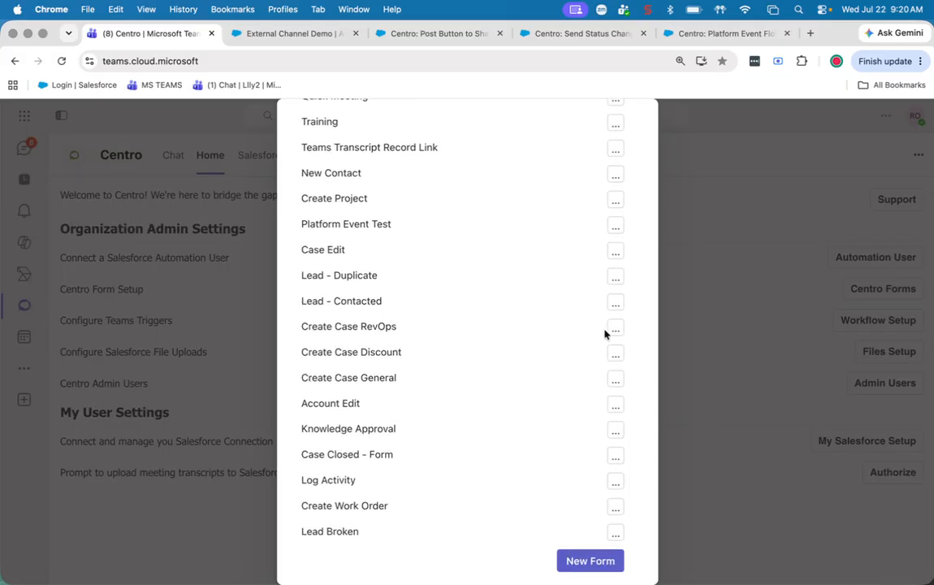
click(614, 380)
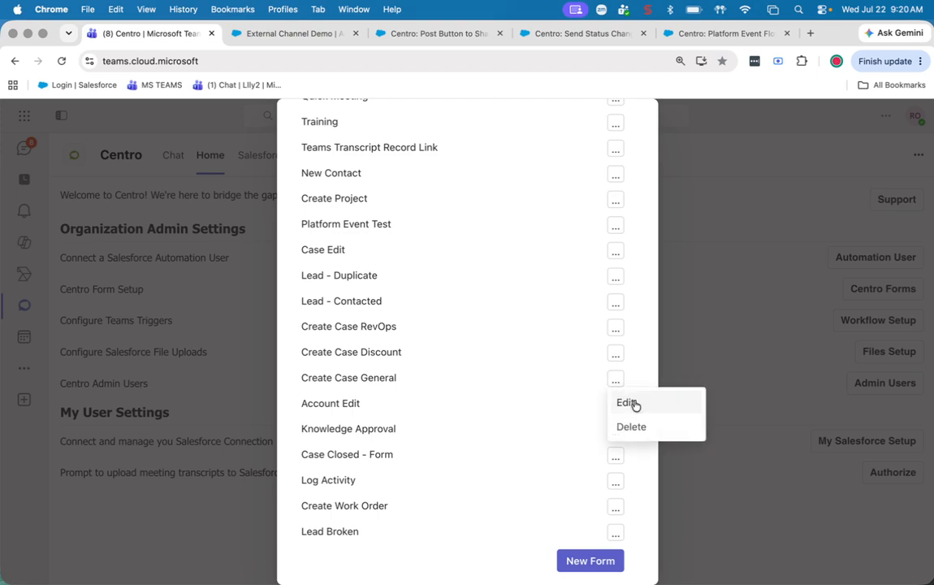
click(632, 404)
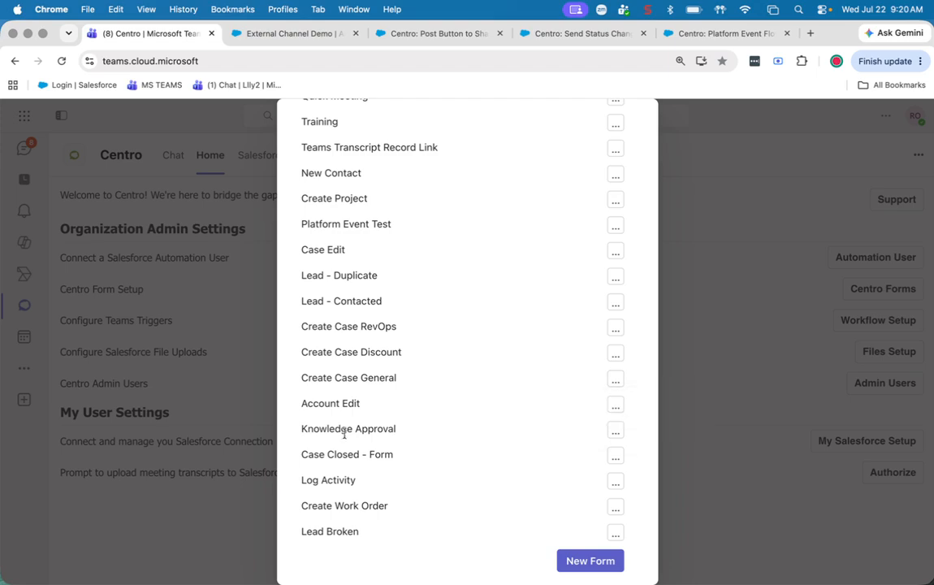
click(614, 380)
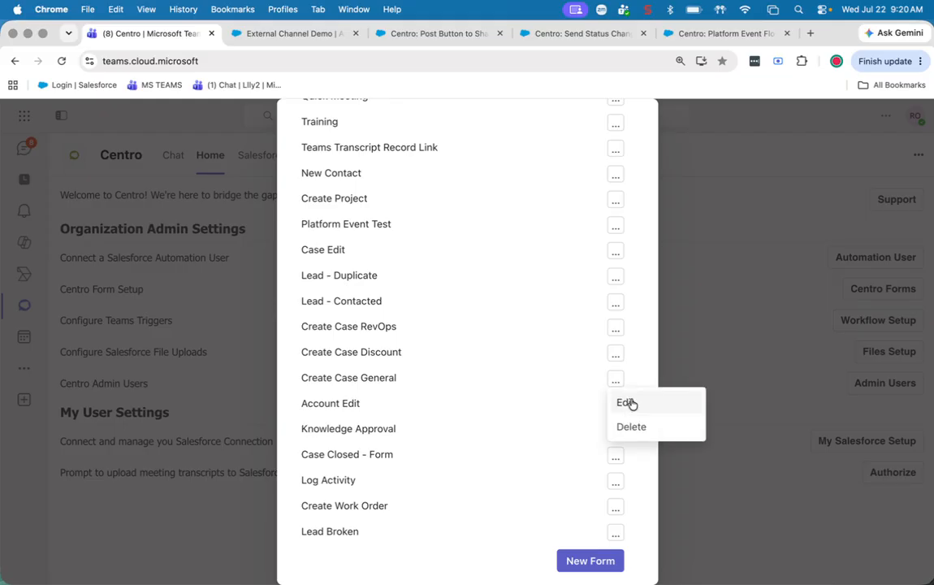
click(631, 404)
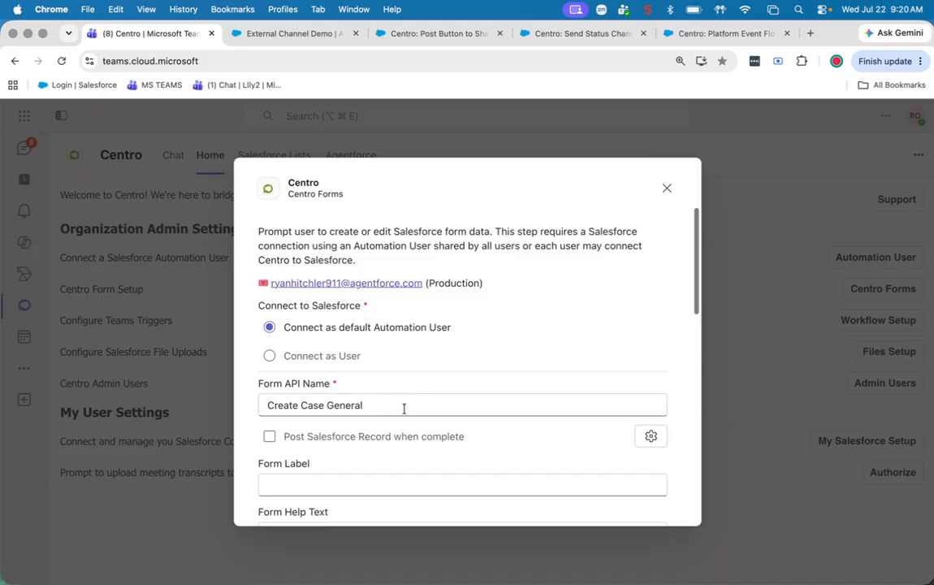
- Review the form's settings and fields, and add the Status field to it
scroll(404, 409, down, 3)
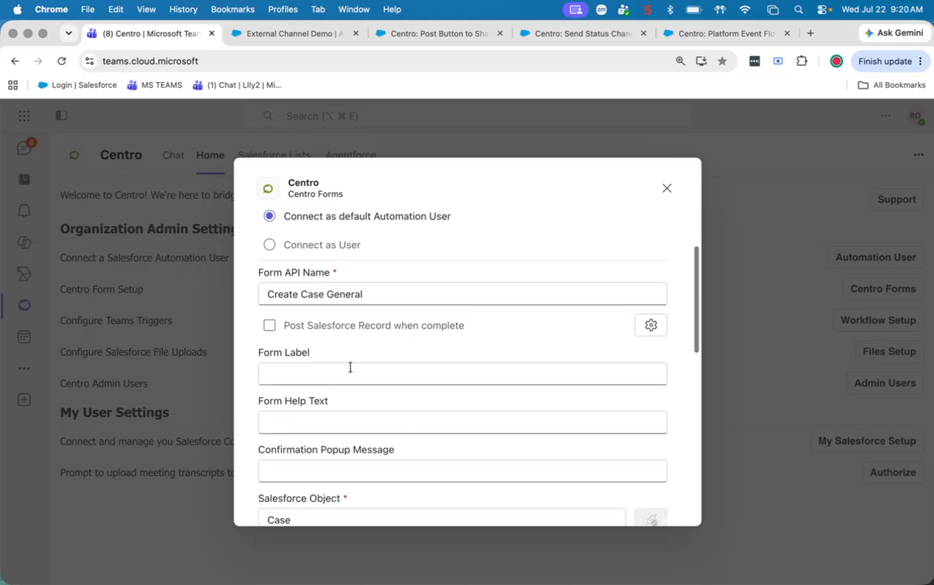
scroll(350, 367, down, 3)
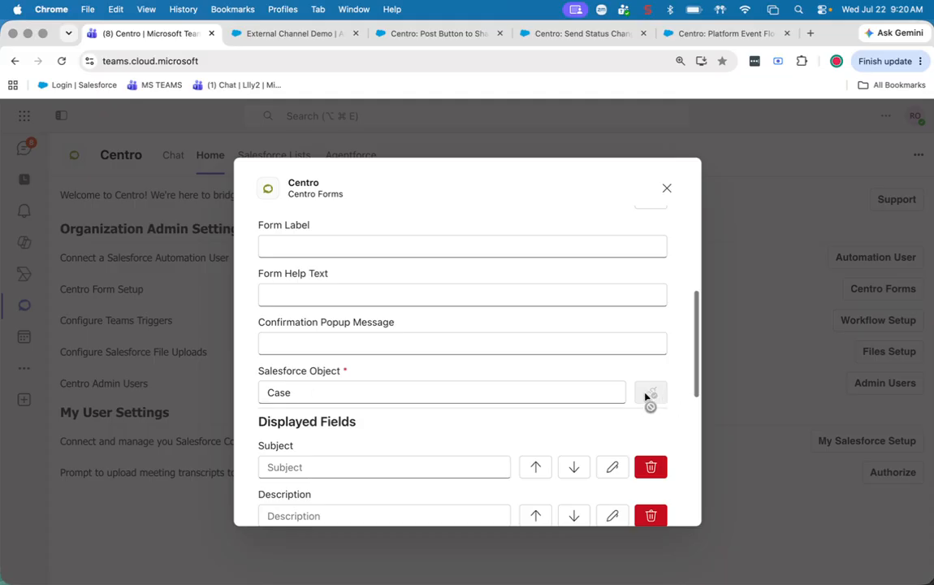
scroll(648, 397, down, 4)
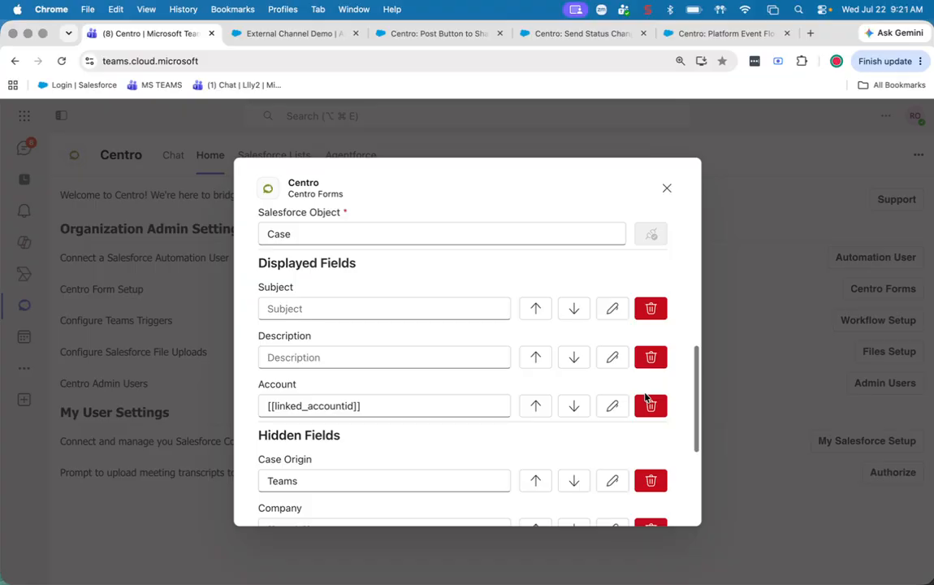
scroll(647, 398, down, 5)
click(303, 471)
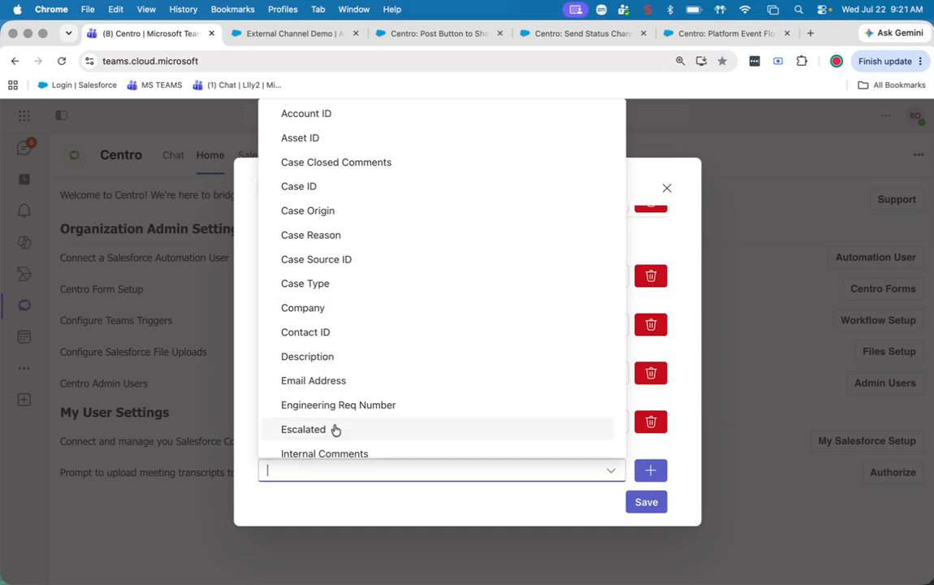
scroll(336, 430, down, 3)
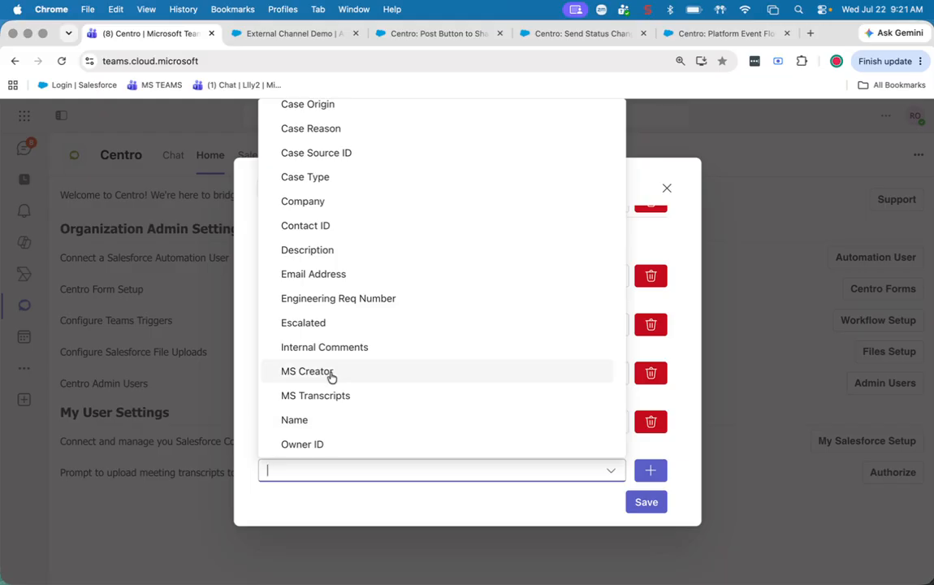
scroll(328, 376, down, 5)
click(325, 408)
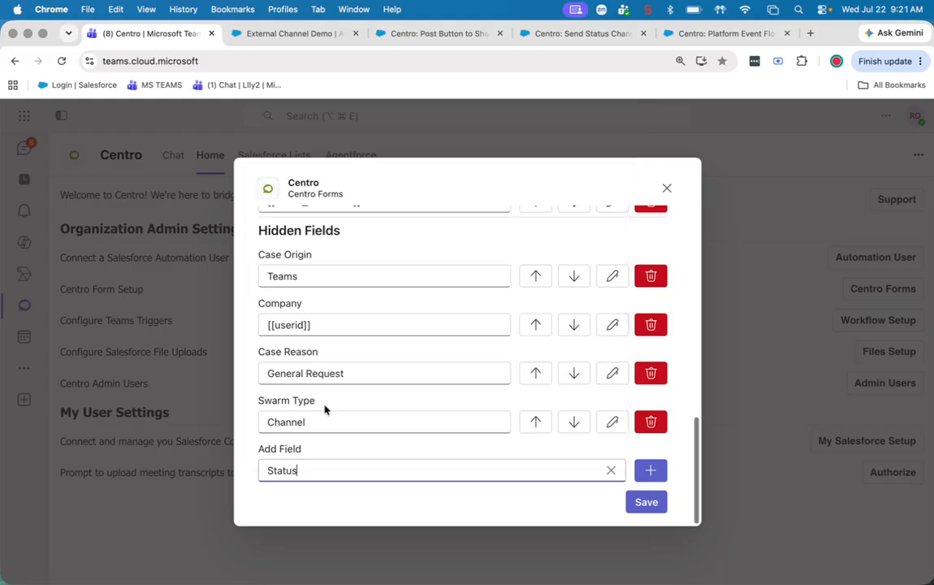
click(651, 472)
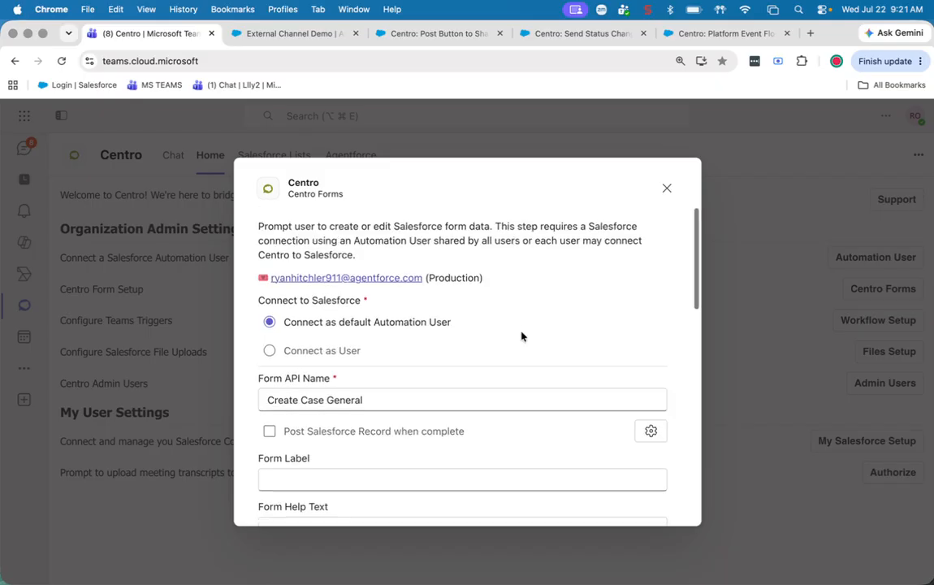
- Remove the Status field from the form's displayed fields
scroll(521, 333, down, 10)
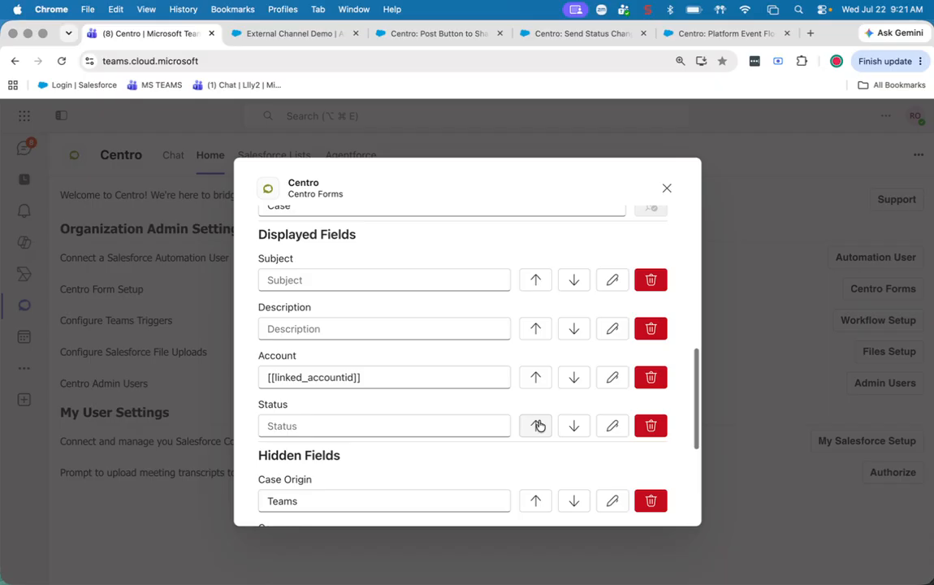
click(662, 426)
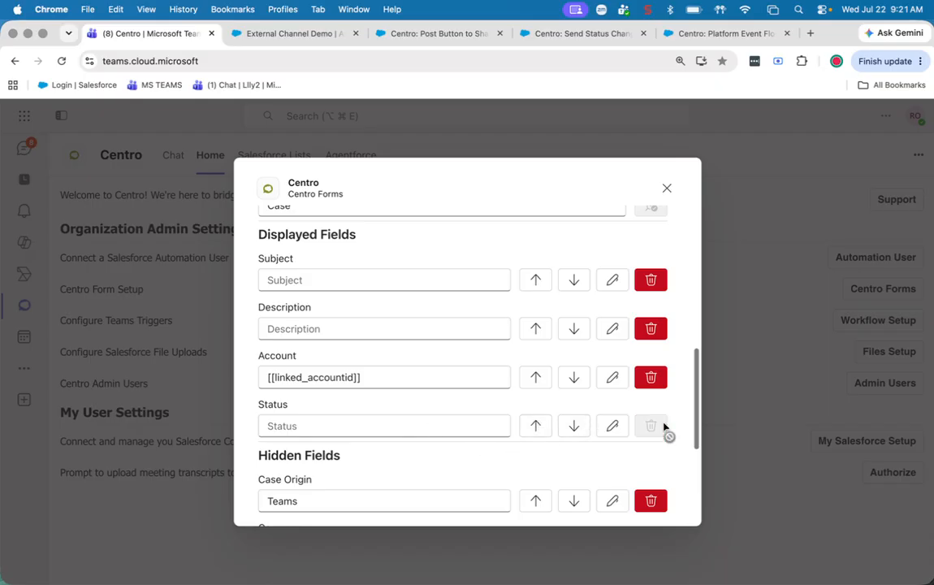
- Examine the default values of the displayed Account field and the hidden Company field, and close the form without saving
click(364, 376)
scroll(368, 421, down, 10)
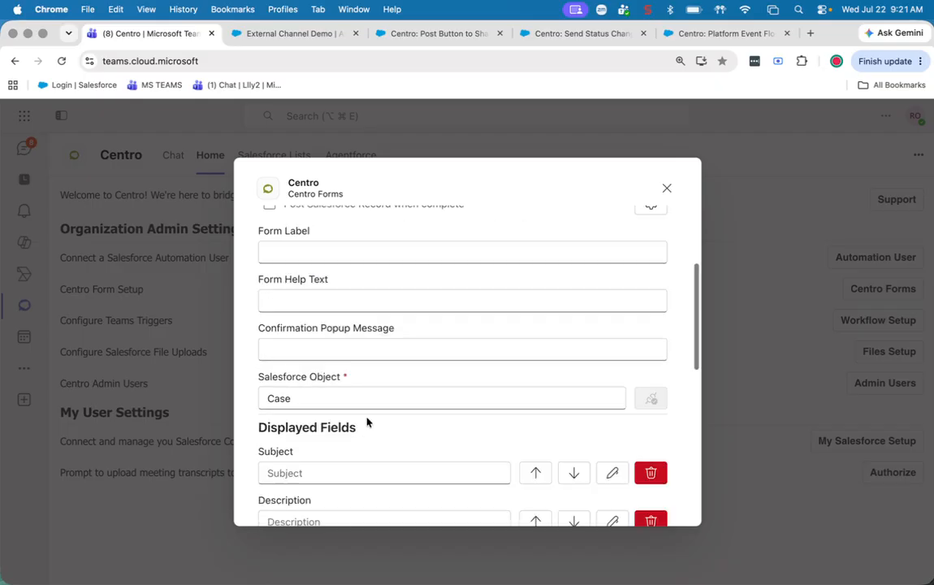
scroll(367, 421, up, 2)
scroll(366, 421, up, 1)
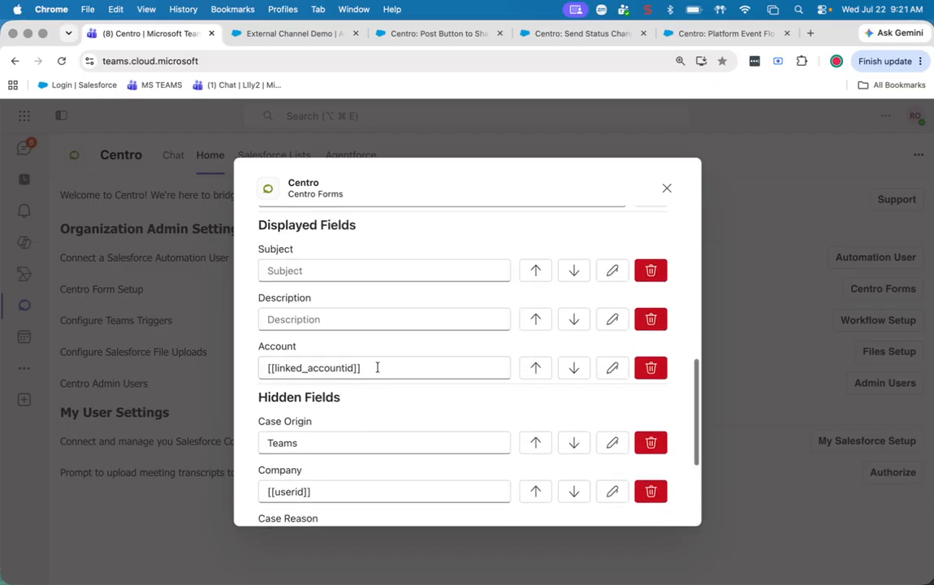
drag(377, 367, 251, 371)
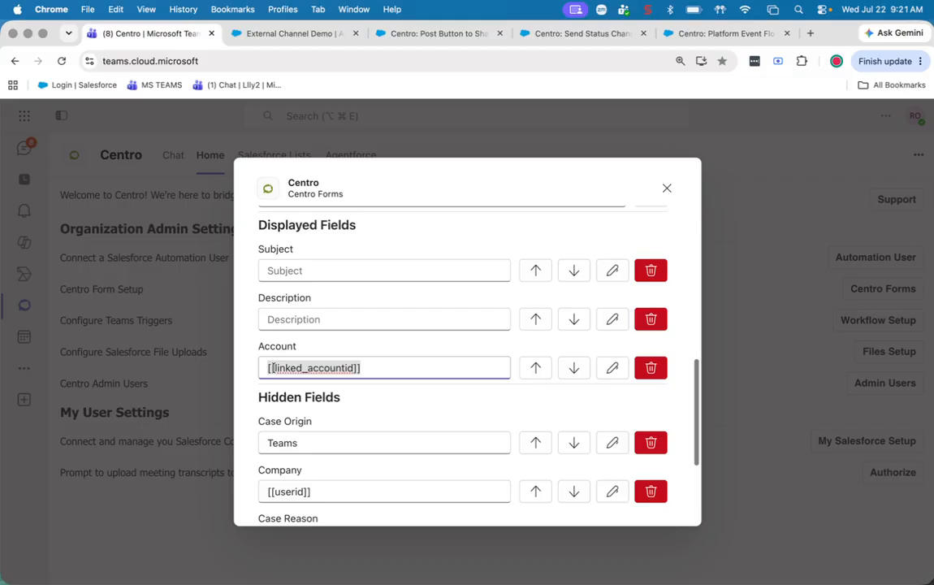
click(381, 367)
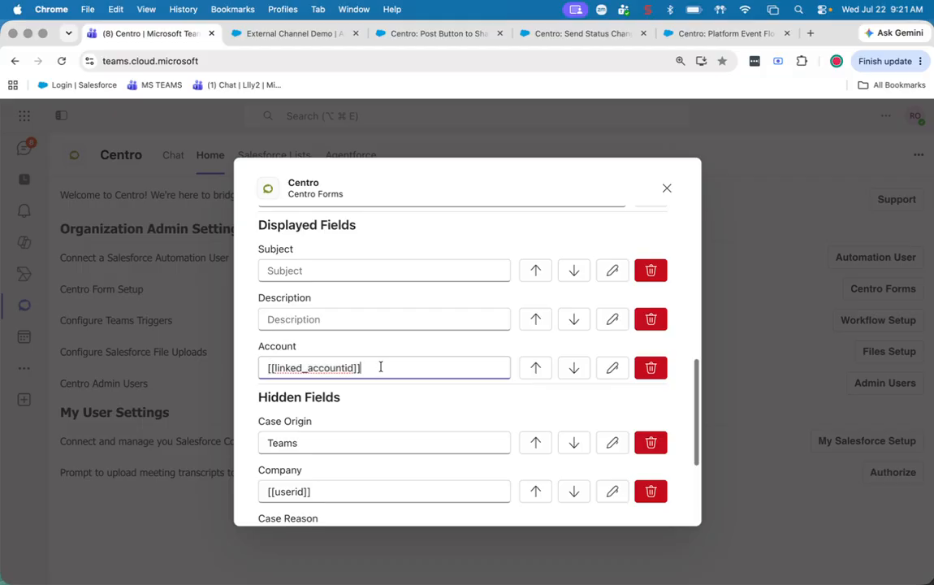
scroll(381, 367, down, 4)
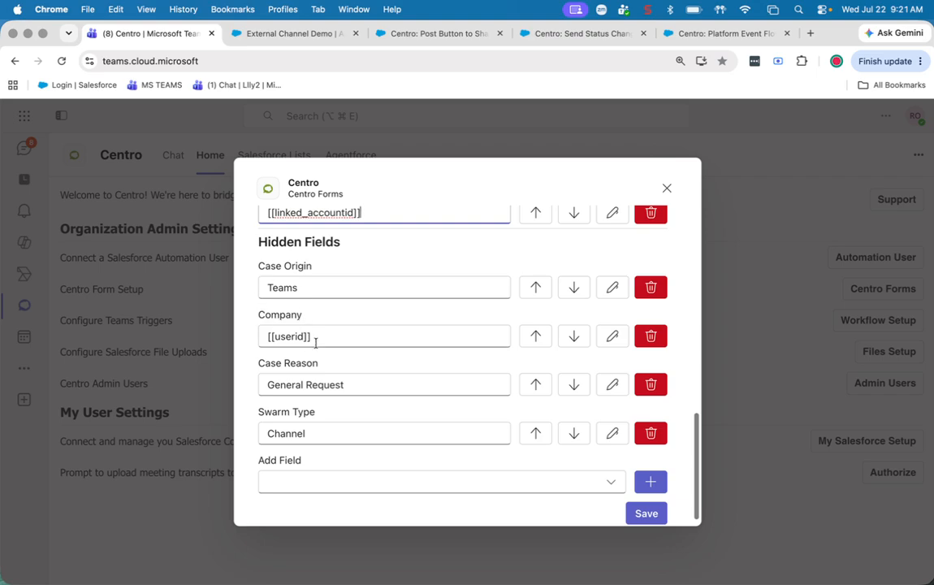
drag(323, 336, 258, 338)
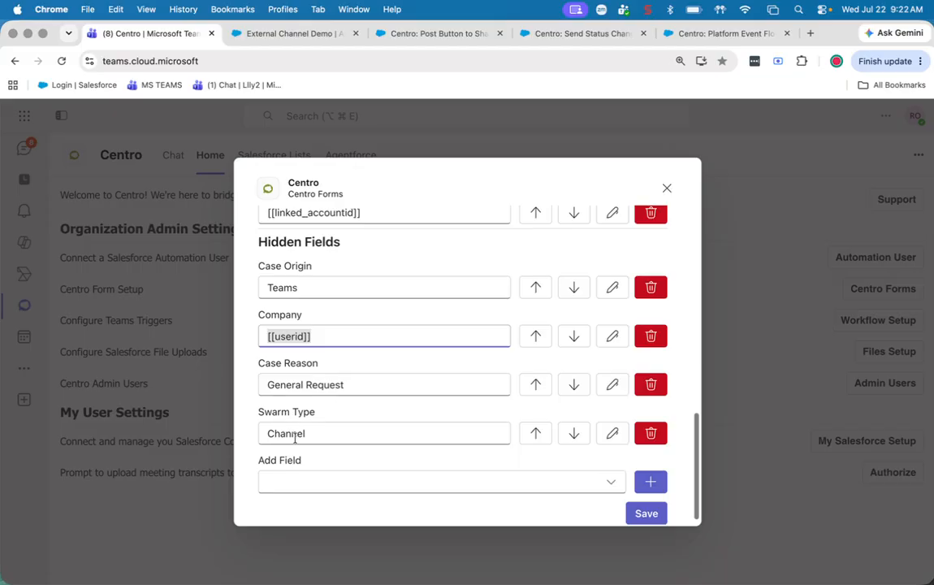
scroll(348, 217, up, 10)
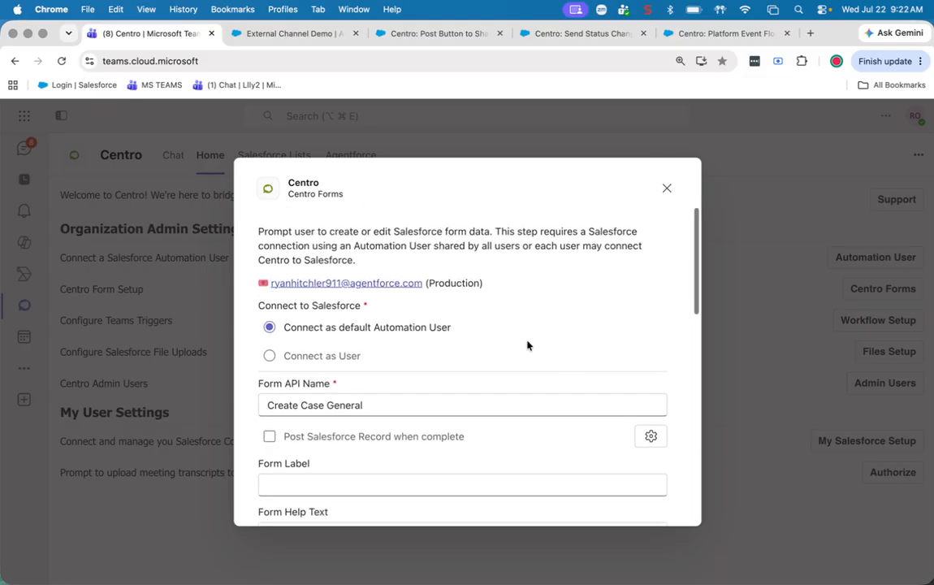
click(667, 188)
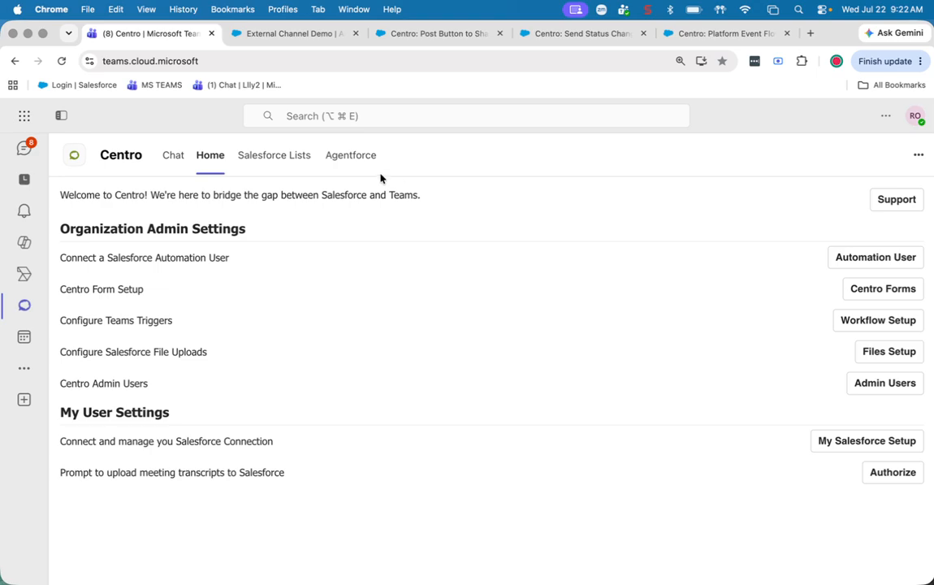
- Switch to the Post Button to Shared Channels flow and review the Pinned Buttons for Shared Customers action's target channel and message
click(439, 34)
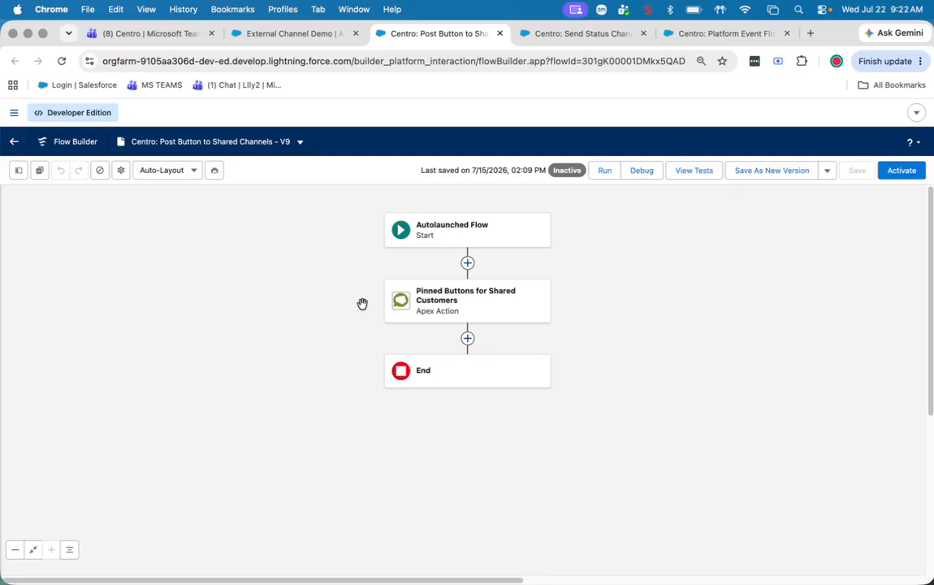
click(396, 298)
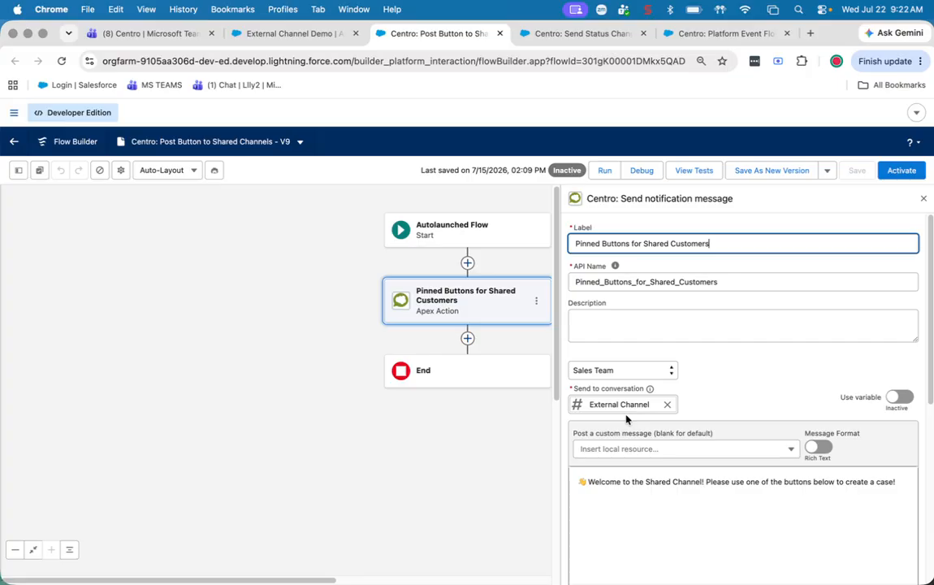
scroll(626, 418, down, 3)
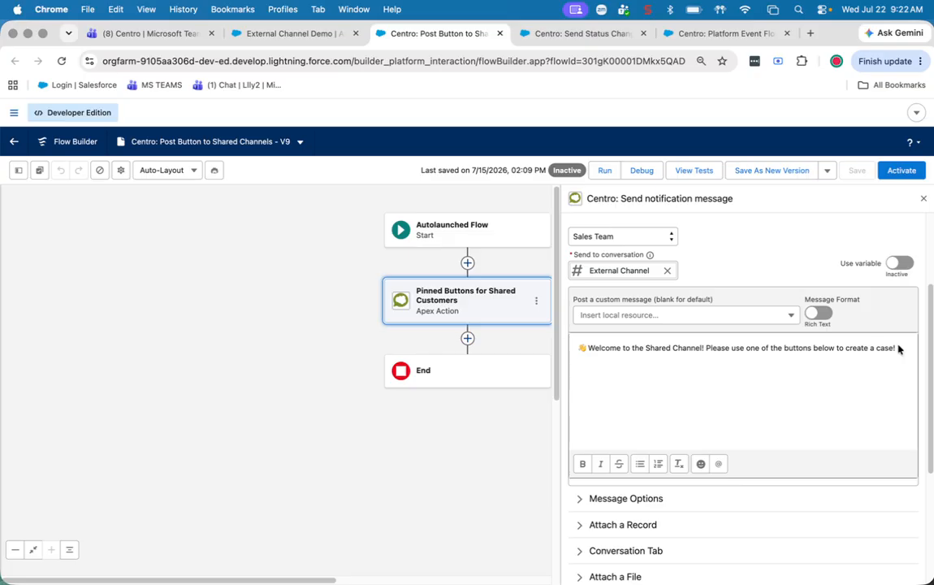
scroll(730, 406, down, 5)
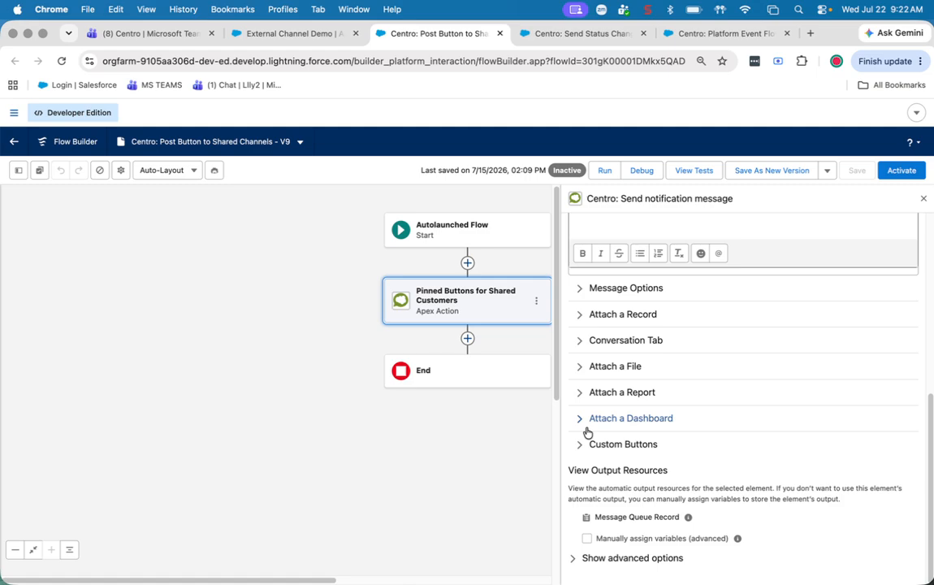
- Examine the action's custom buttons, including the General Case button's label, Centro form and button behavior
click(591, 287)
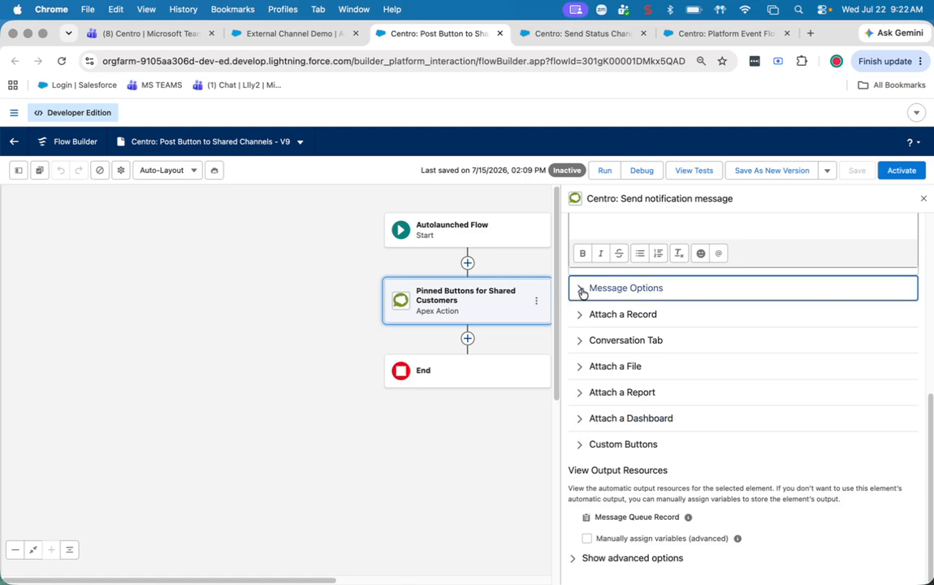
click(582, 288)
click(610, 446)
scroll(610, 449, down, 5)
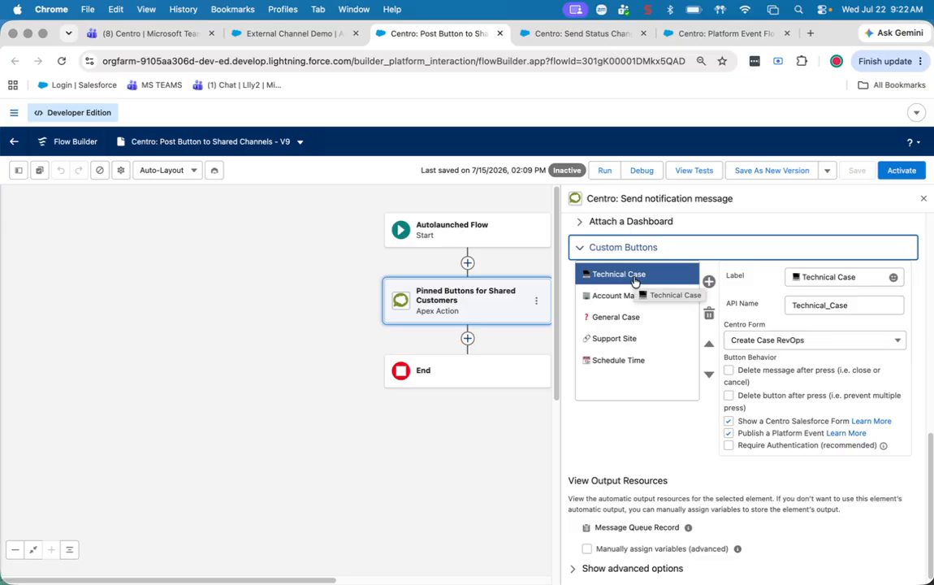
click(618, 321)
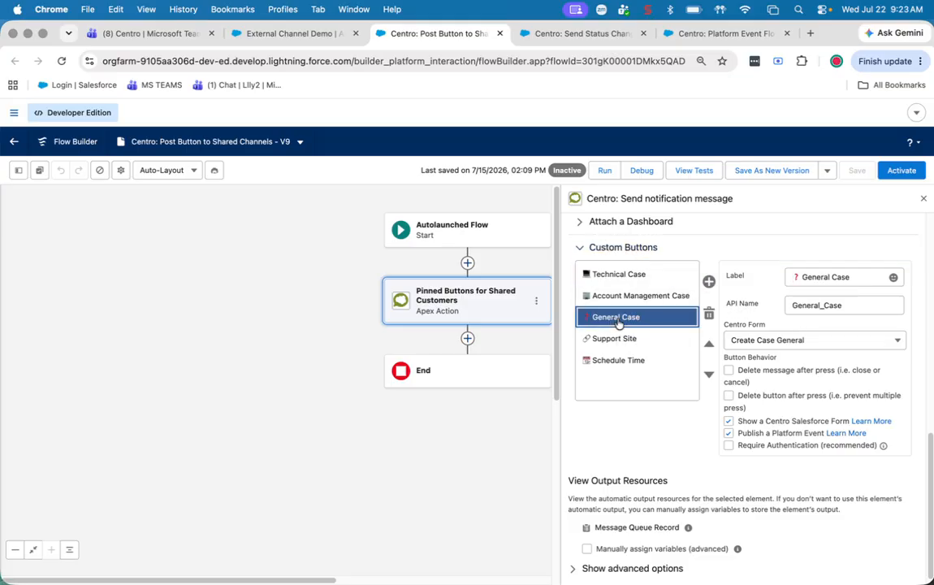
click(728, 434)
drag(857, 274, 783, 279)
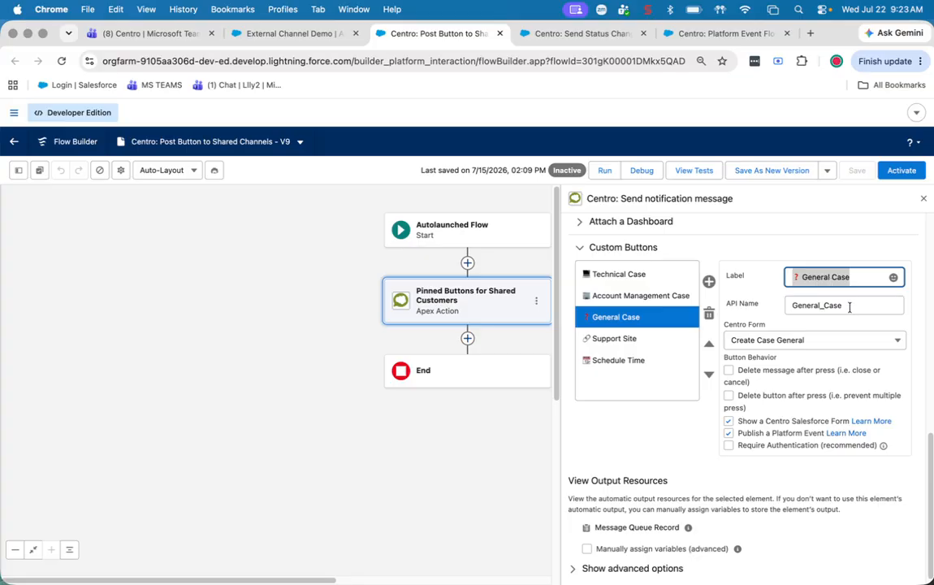
- Review the General Case button's Centro form choices and the link URLs of the Support Site and Schedule Time buttons
click(758, 344)
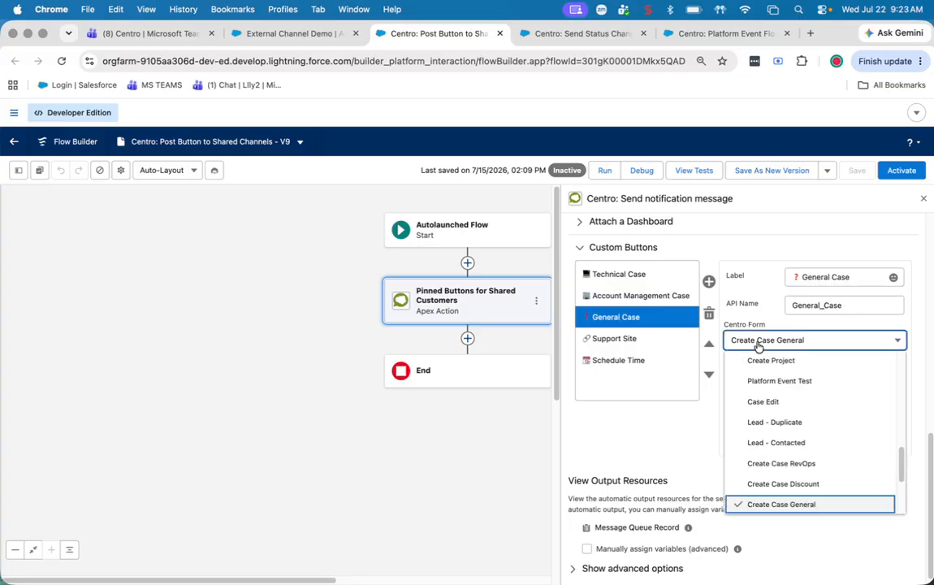
click(781, 504)
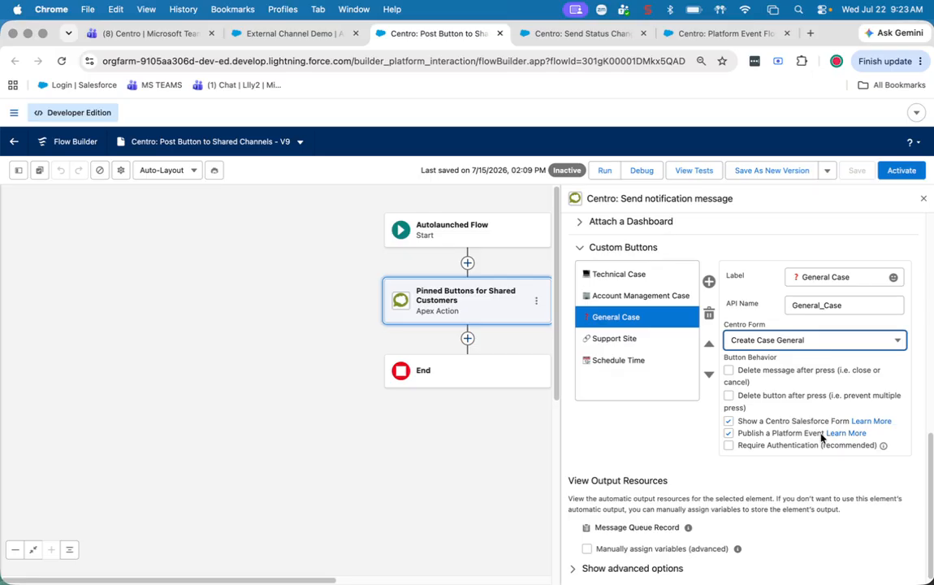
click(651, 341)
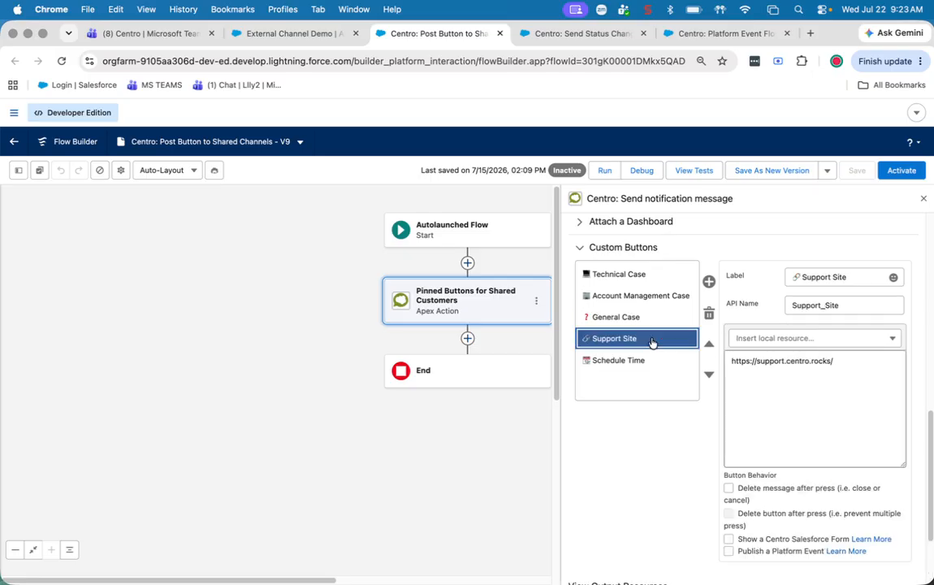
drag(843, 359, 723, 351)
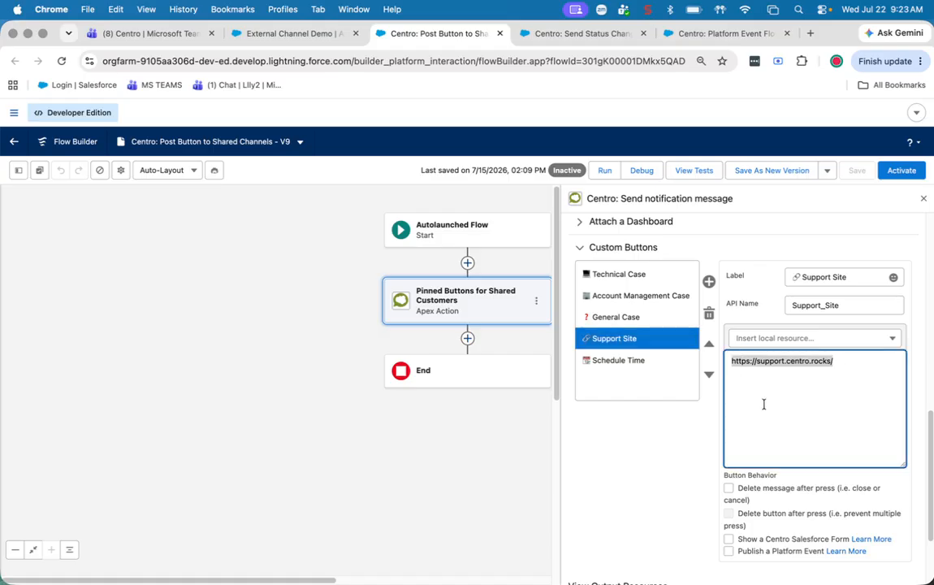
click(642, 361)
drag(796, 372, 722, 366)
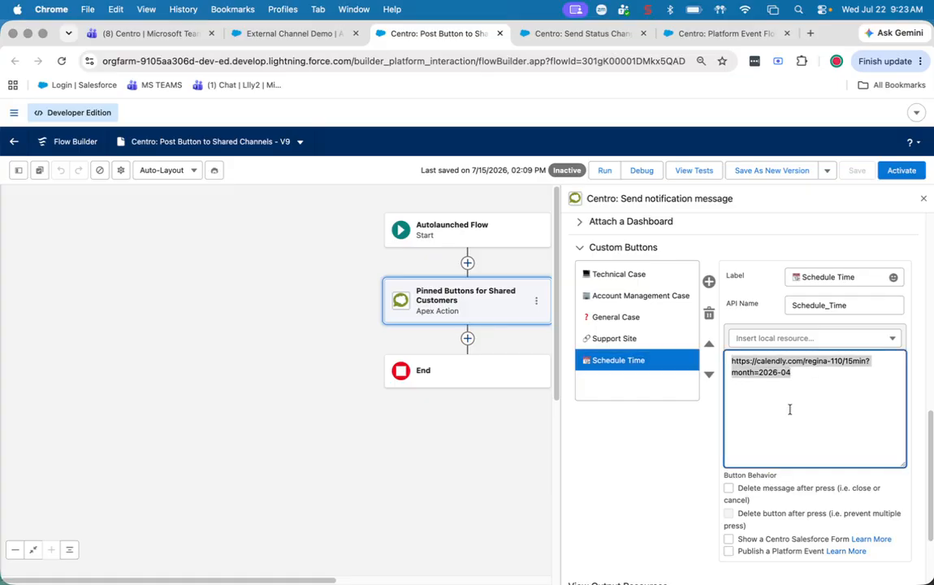
- Compare the Centro forms and button behavior assigned to the Account Management Case, Technical Case and General Case buttons
click(639, 299)
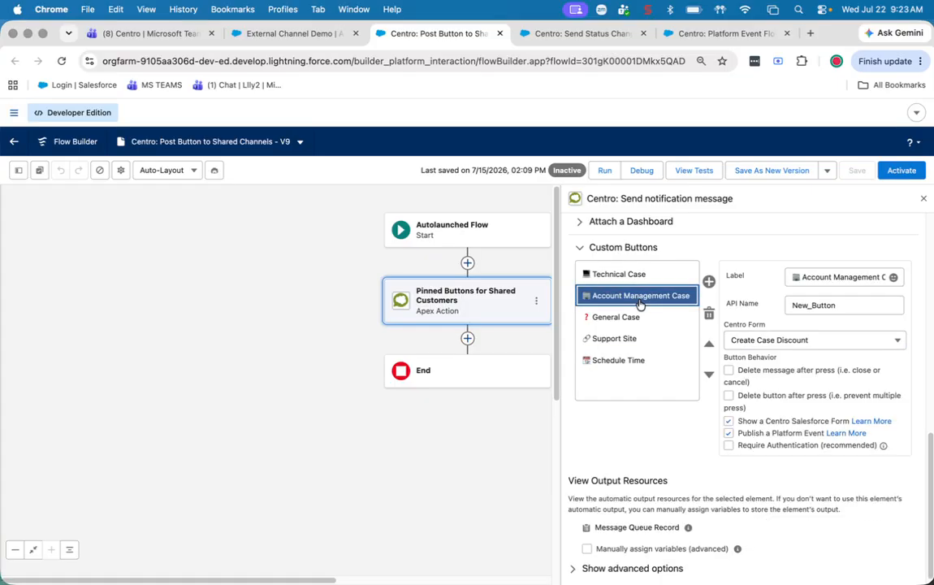
click(642, 276)
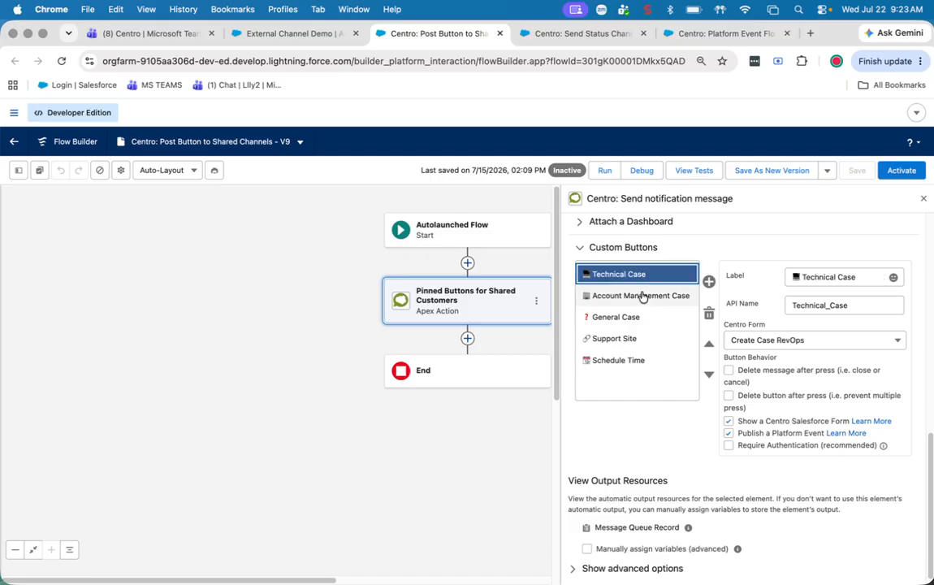
click(641, 295)
click(635, 318)
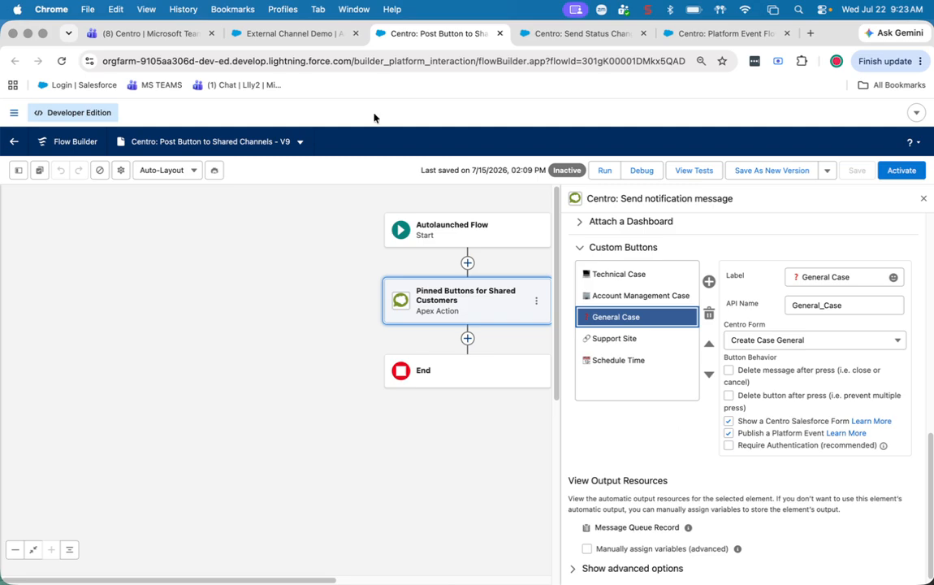
- Switch to the External Channel Demo account and review the message history of its linked External Channel conversation
click(312, 32)
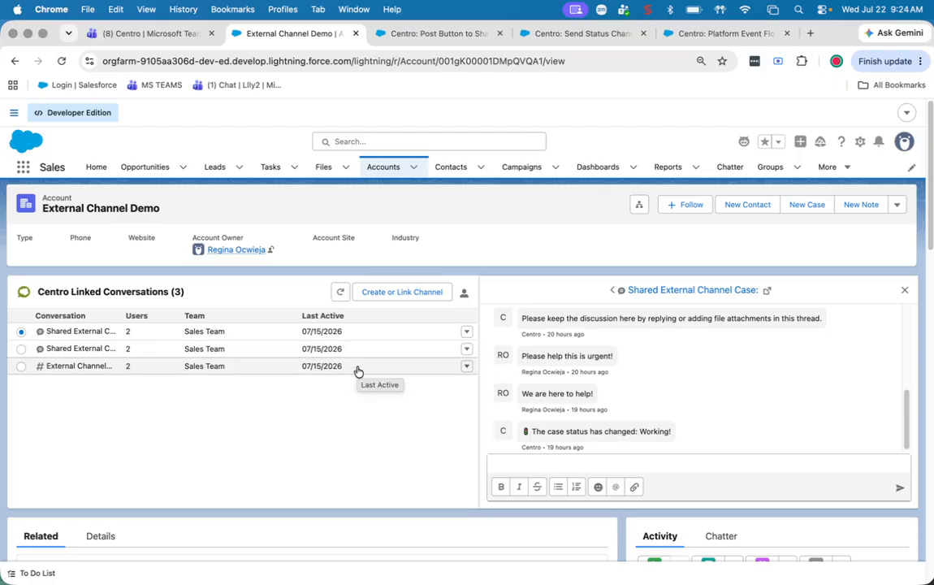
click(21, 366)
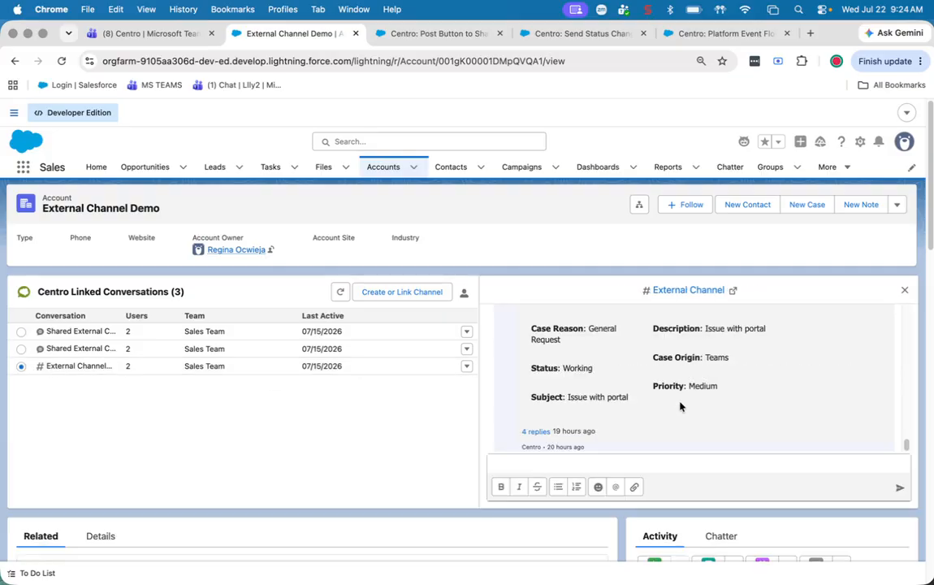
scroll(680, 406, up, 10)
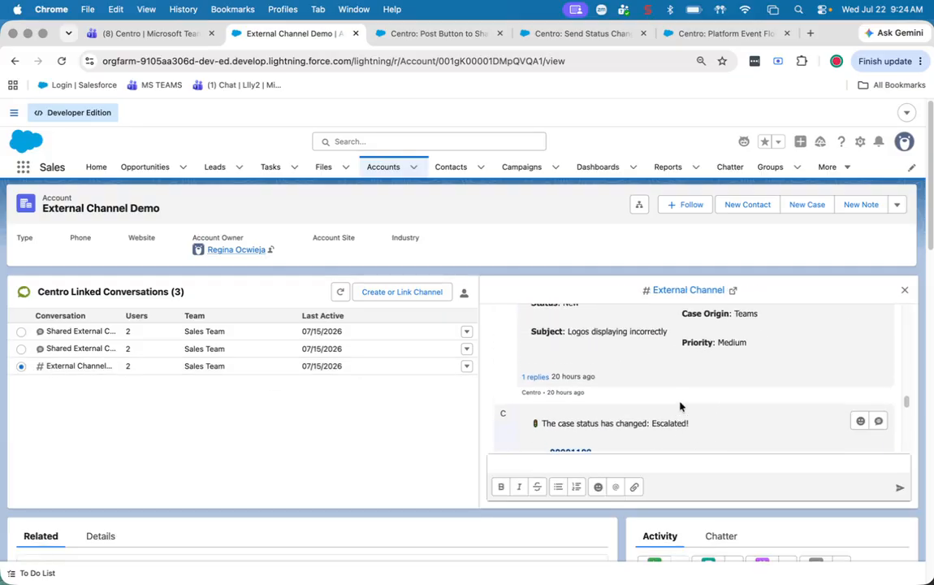
scroll(680, 406, up, 3)
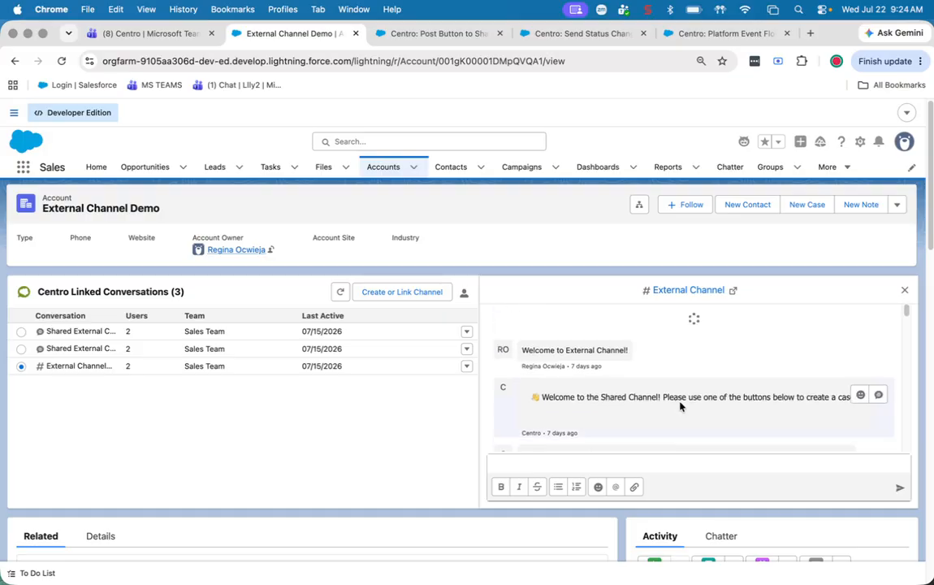
scroll(680, 406, down, 5)
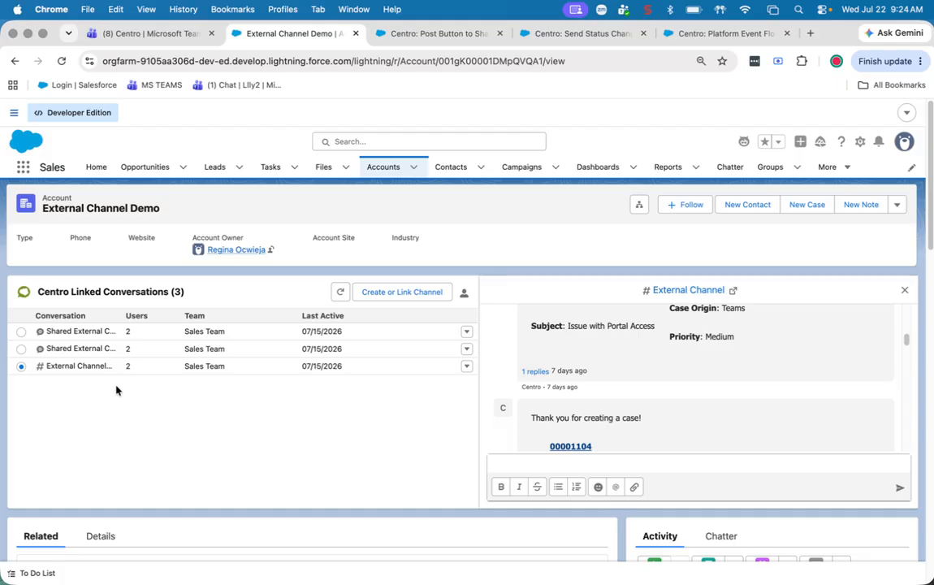
- Start linking an existing channel to the External Channel Demo account and choose Sales Team as the team
click(405, 296)
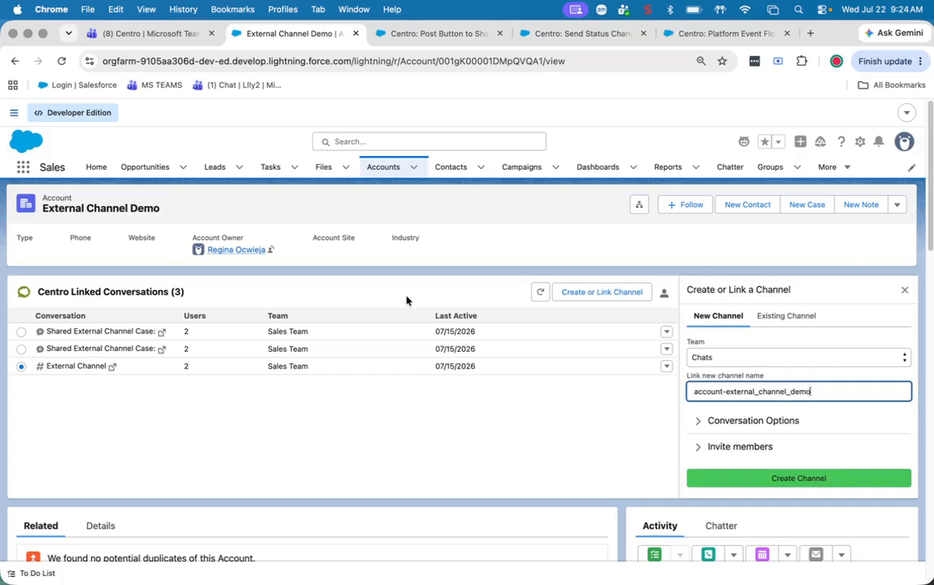
click(788, 318)
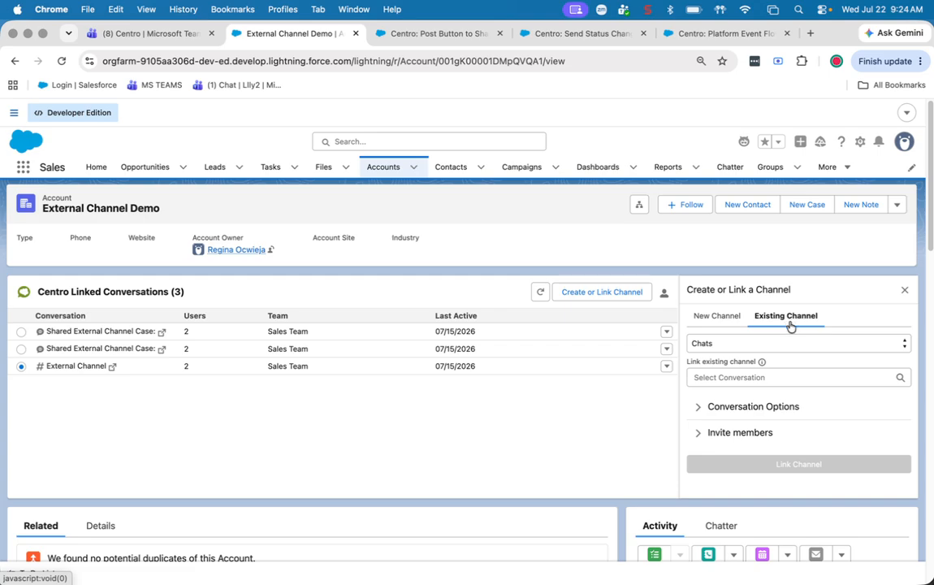
click(797, 348)
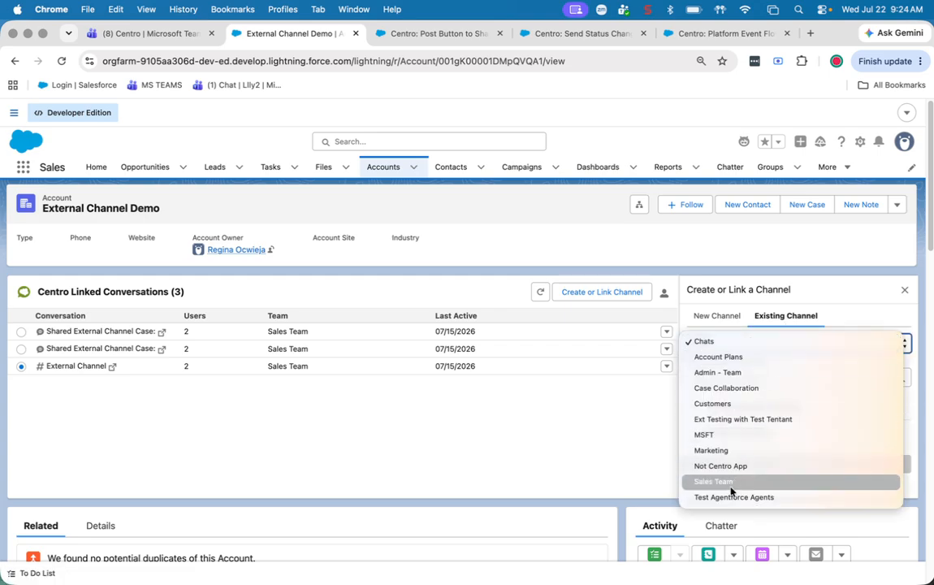
click(733, 480)
- Select External Channel as the existing channel to link and turn off pinning the record details to the channel
click(770, 375)
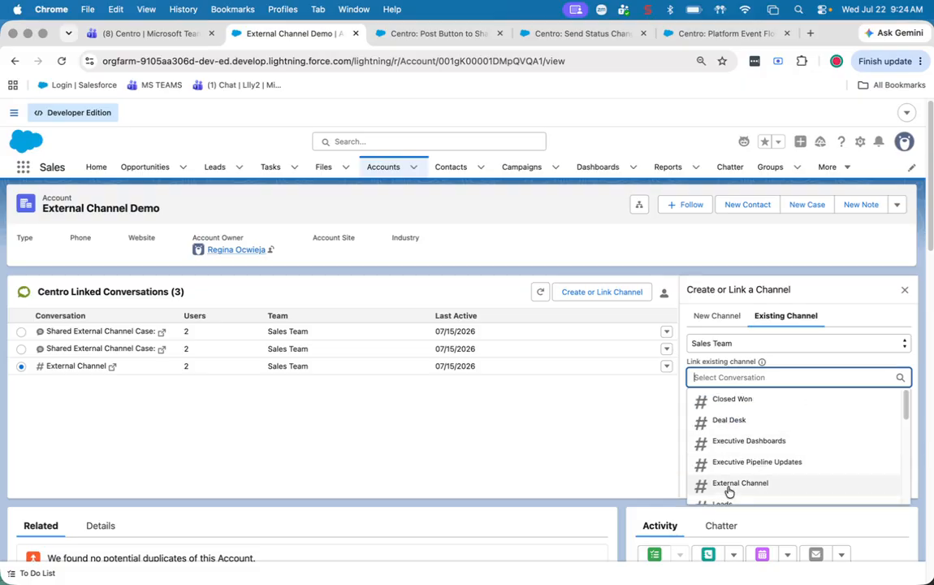
scroll(730, 492, down, 3)
scroll(736, 470, up, 3)
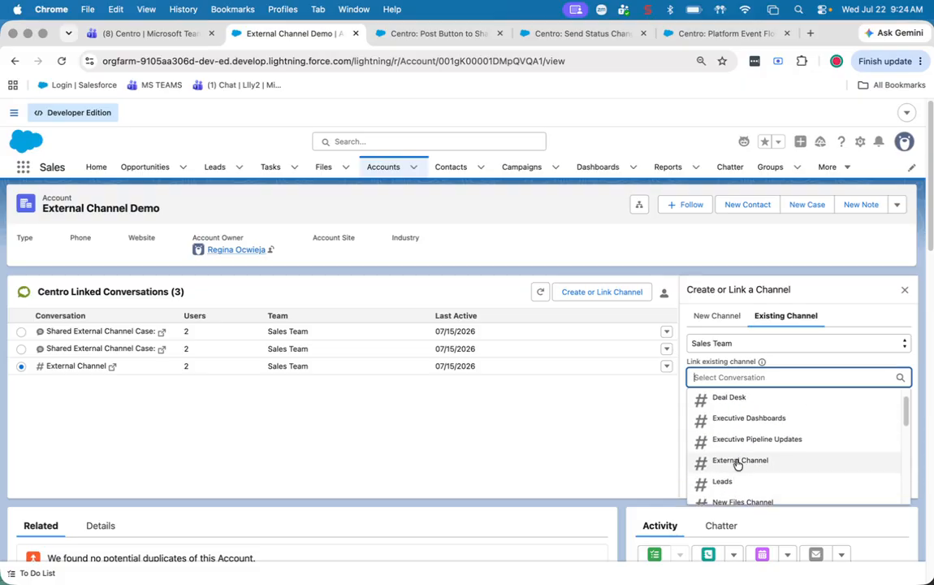
click(738, 467)
click(721, 406)
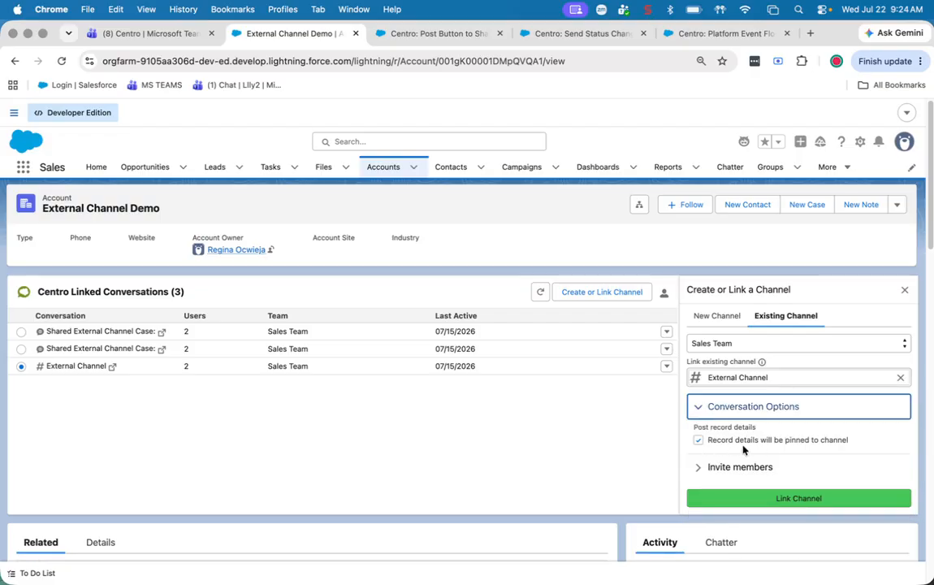
click(745, 441)
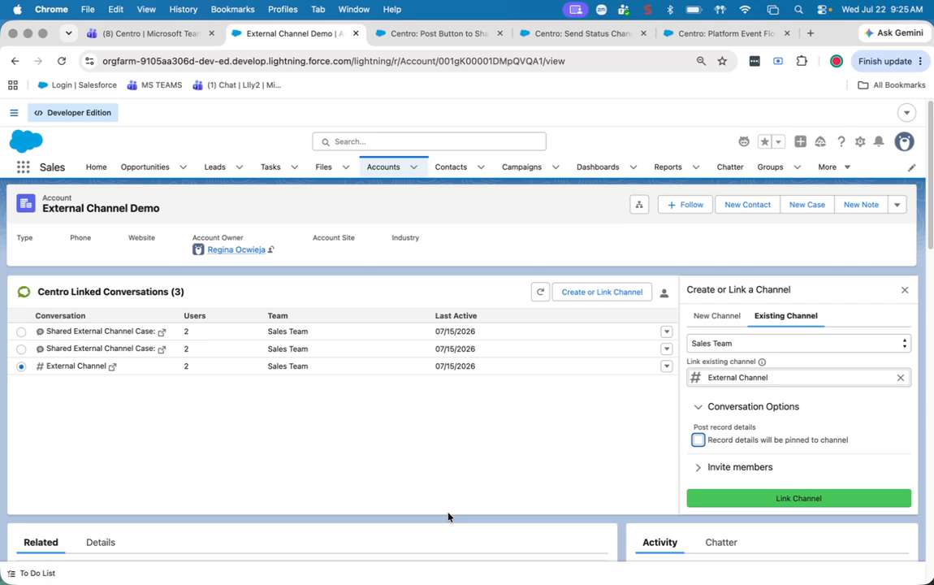
click(647, 9)
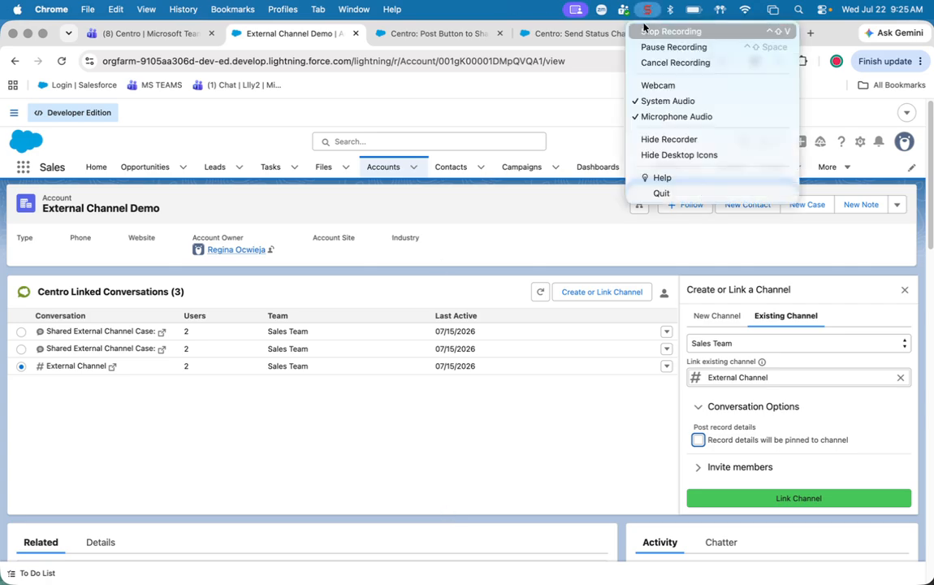